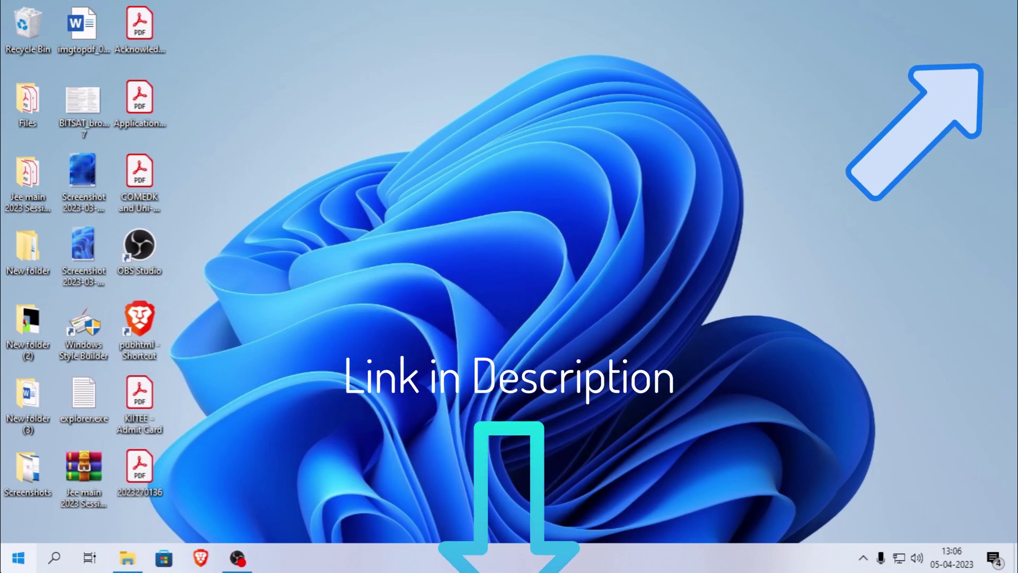
Open Windows Settings from the Start context menu and search for 'optional'
{"action": "right_click", "coordinate": [18, 557]}
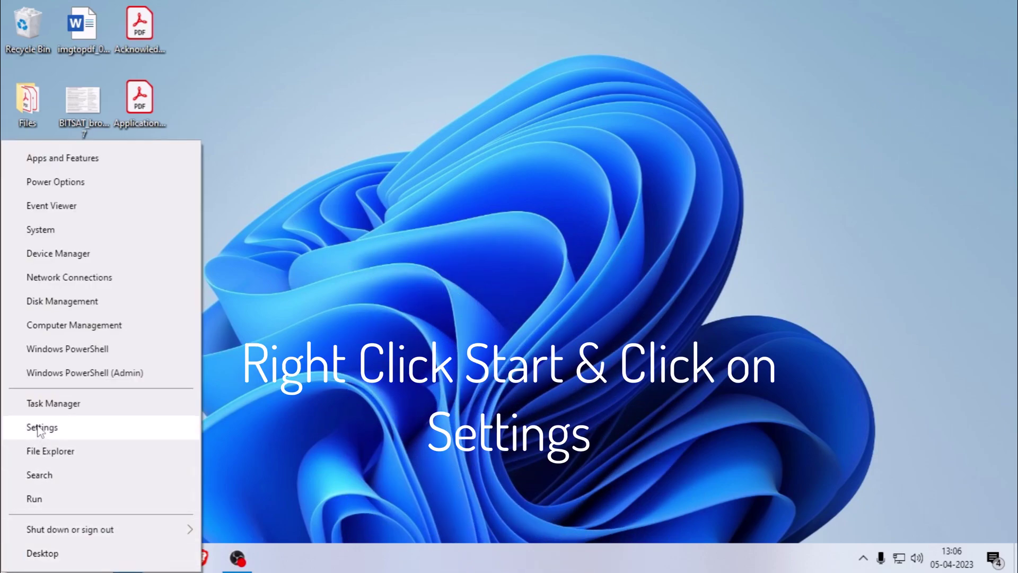
{"action": "left_click", "coordinate": [95, 428]}
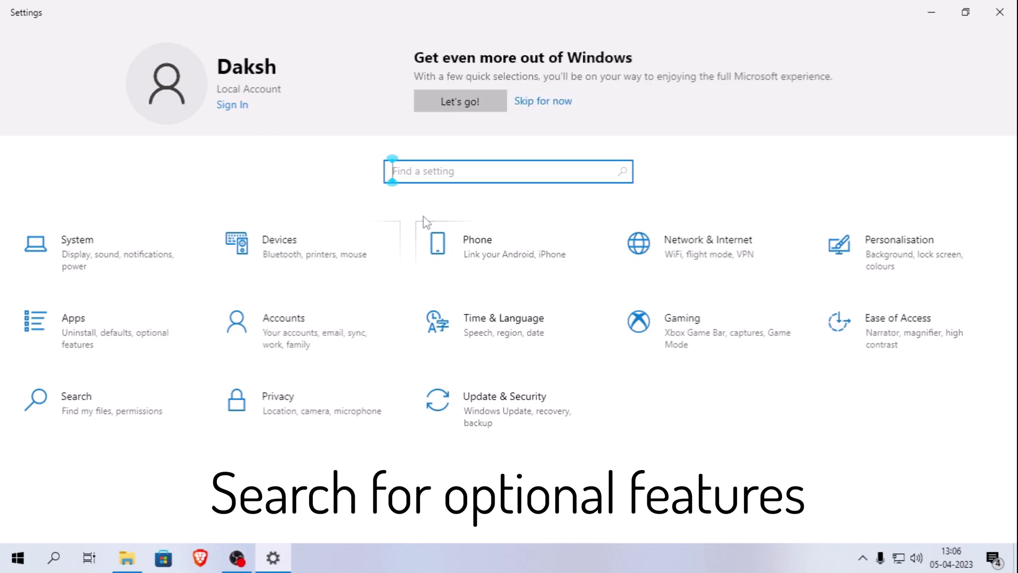
{"action": "type", "text": "optio"}
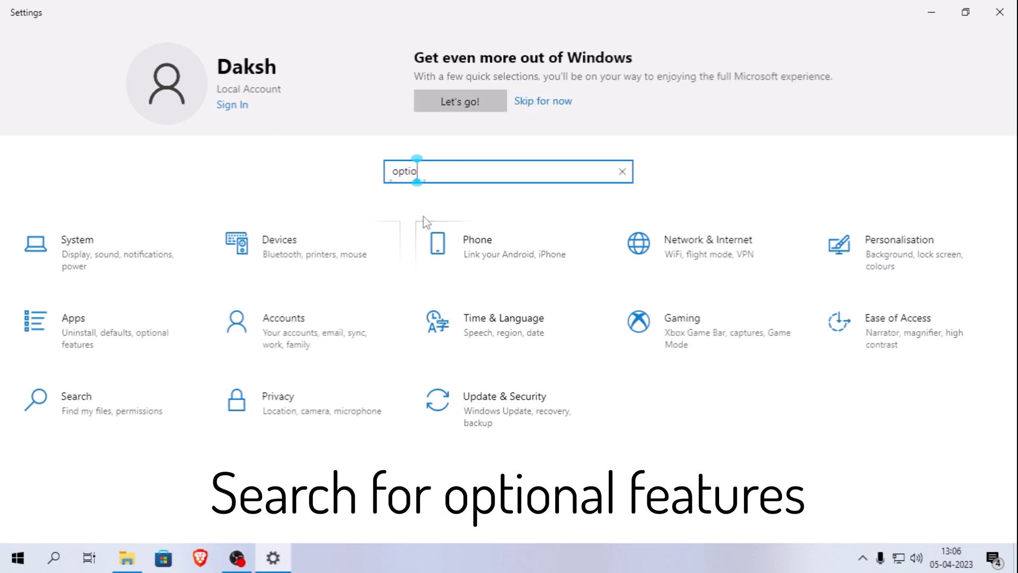
{"action": "type", "text": "nal"}
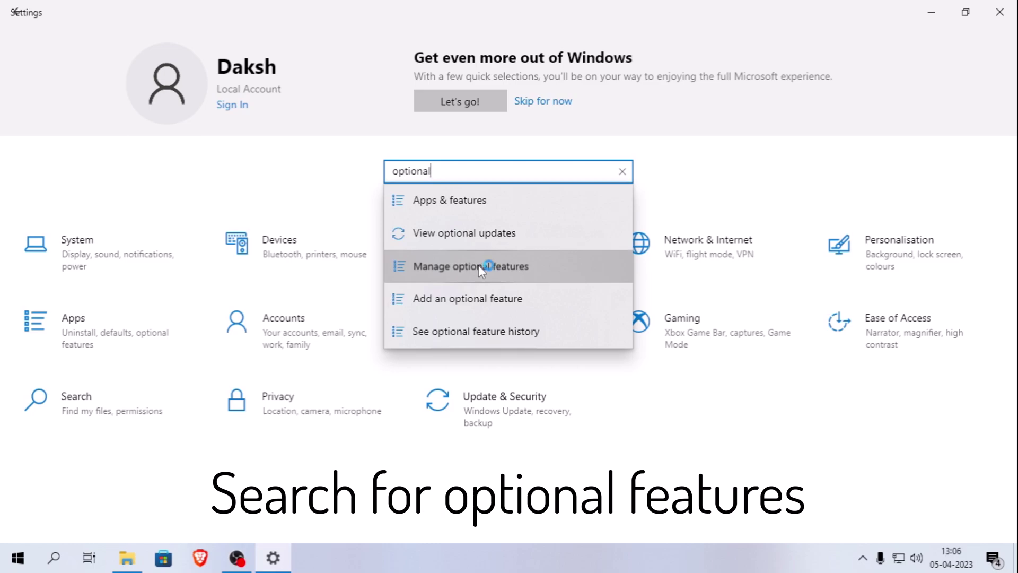
Uninstall the built-in Notepad feature from the Manage optional features list
{"action": "left_click", "coordinate": [479, 266]}
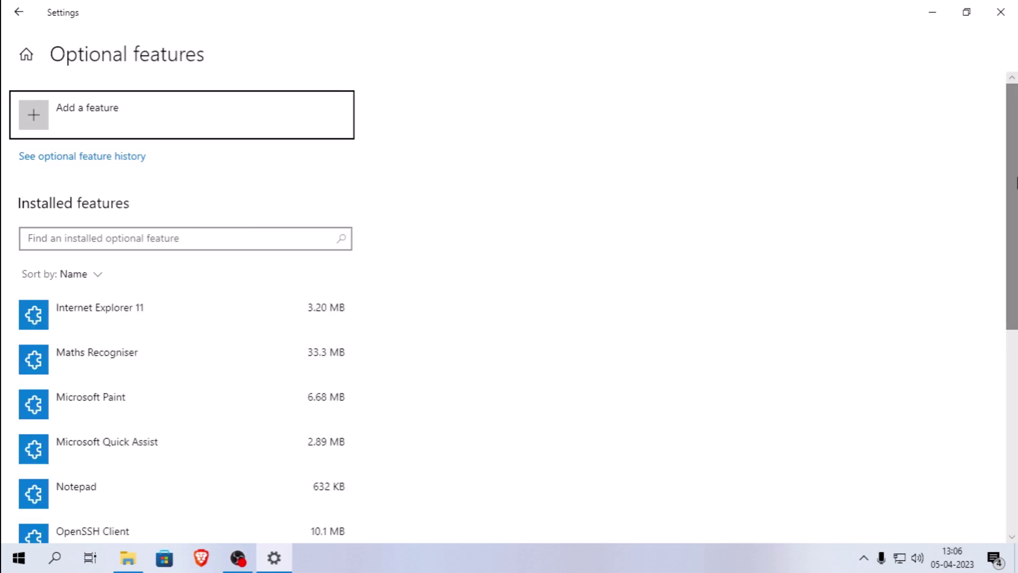
{"action": "left_click_drag", "start_coordinate": [1016, 183], "coordinate": [1015, 268]}
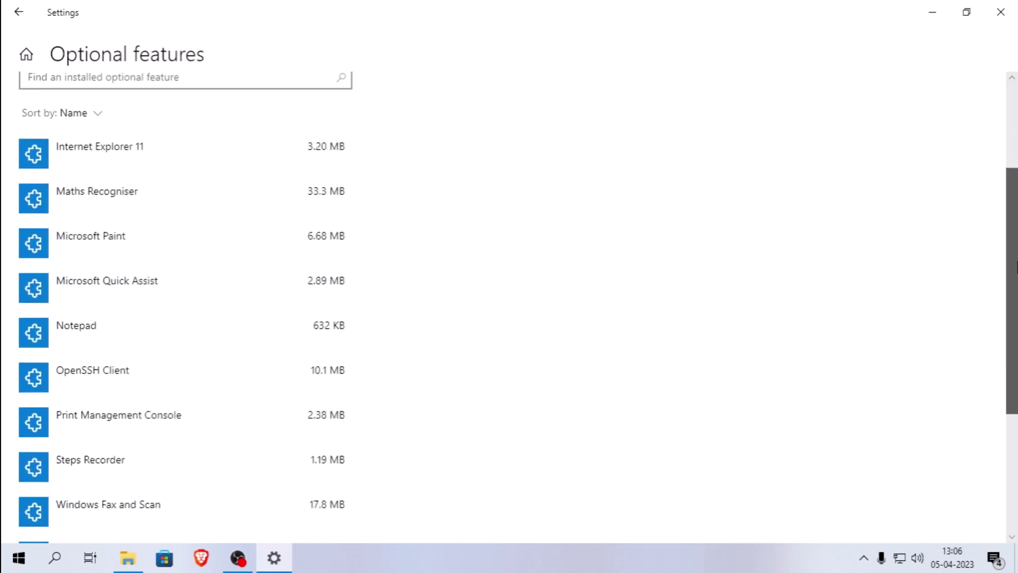
{"action": "left_click", "coordinate": [272, 314]}
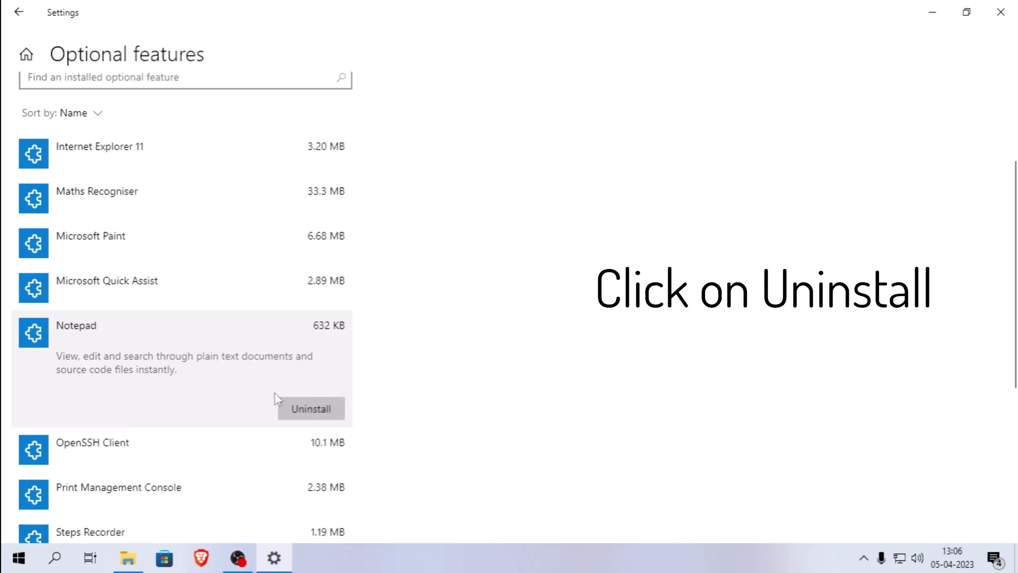
{"action": "left_click", "coordinate": [291, 403]}
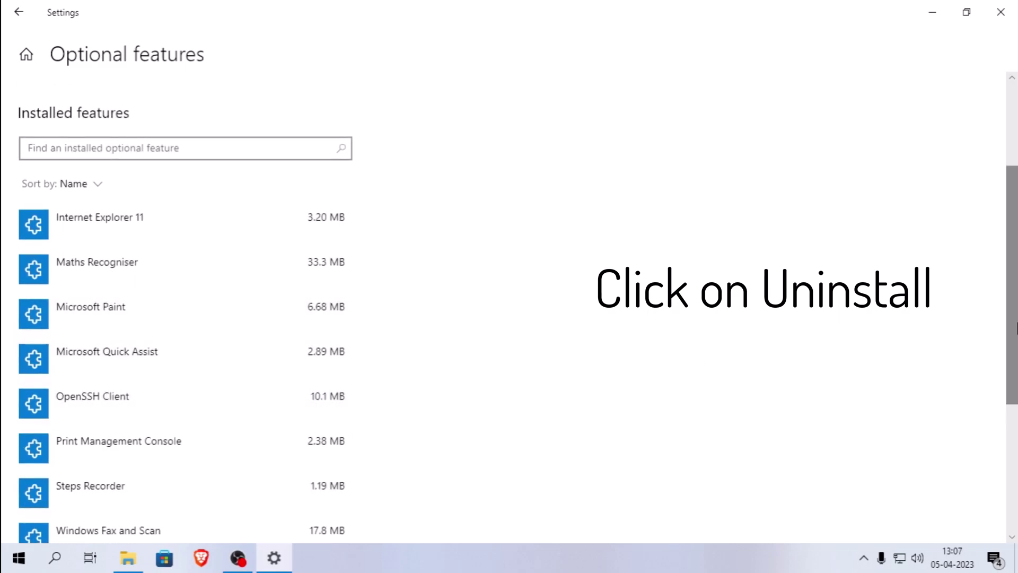
{"action": "scroll", "coordinate": [1016, 328], "scroll_direction": "up", "scroll_amount": 3}
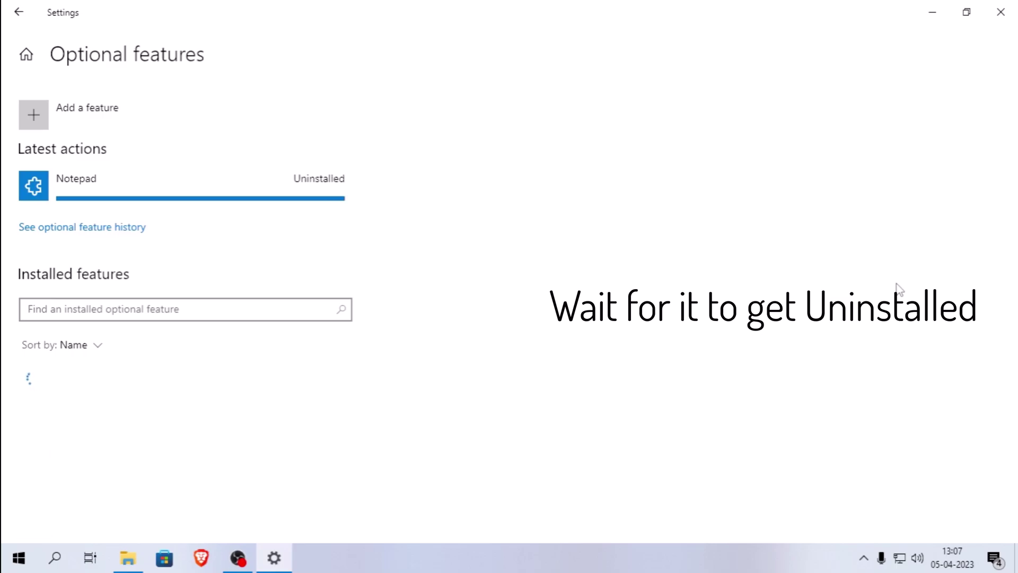
Close Settings and open Windows Notepad_11.2209.6.0_x64 from the Replacer folder
{"action": "left_click", "coordinate": [1010, 11]}
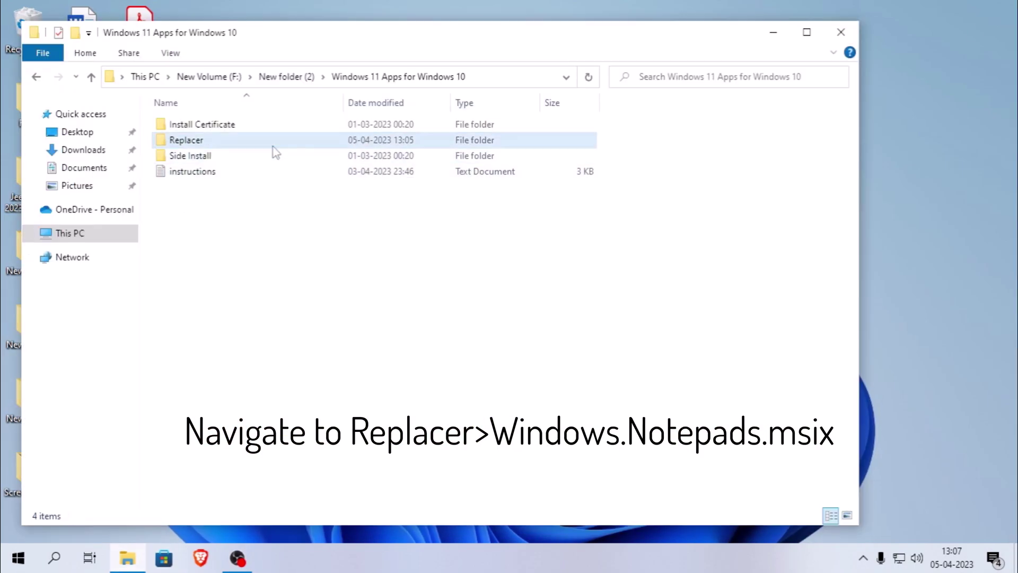
{"action": "double_click", "coordinate": [272, 146]}
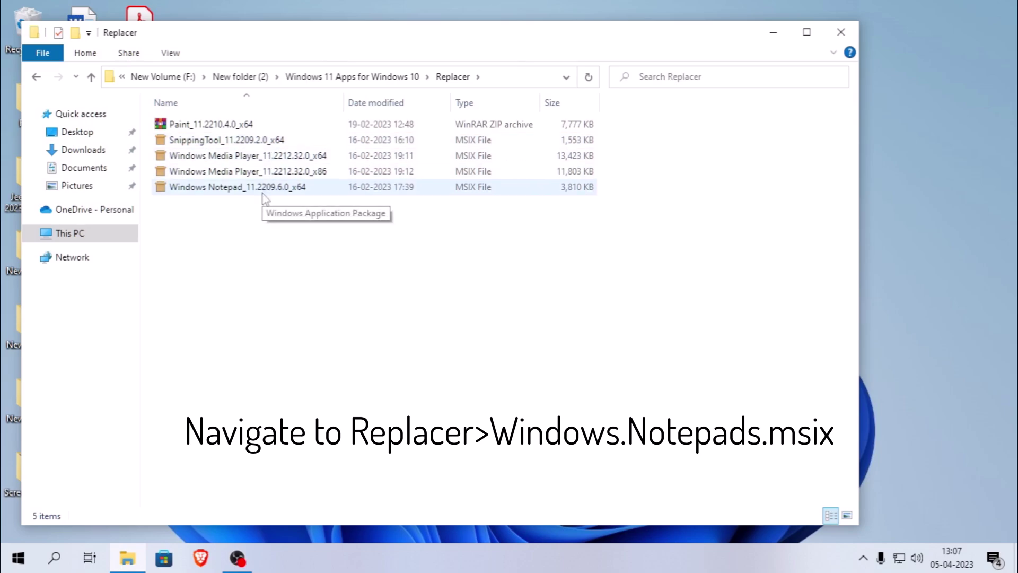
{"action": "double_click", "coordinate": [263, 193]}
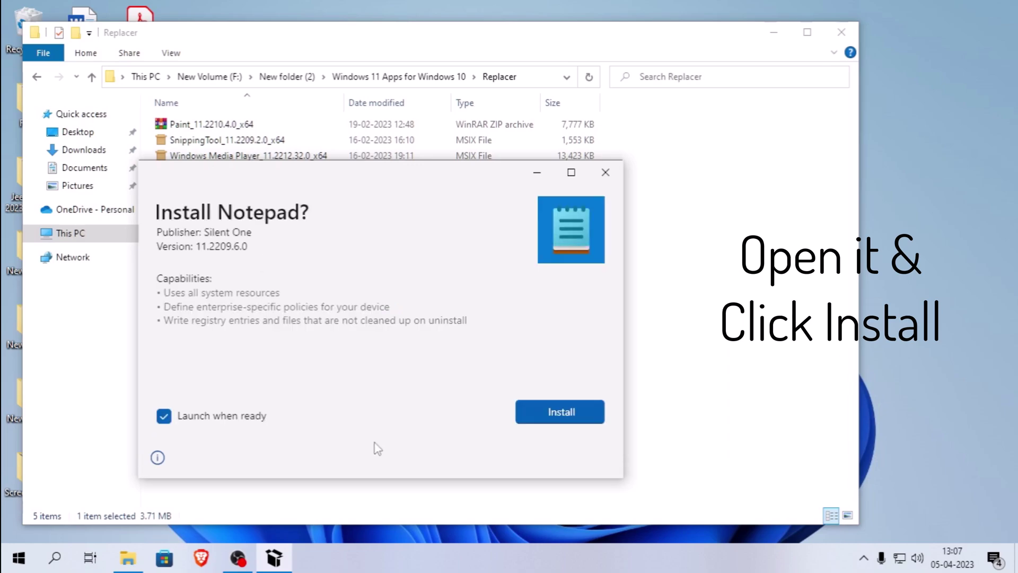
Install Notepad 11.2209.6.0, then minimize File Explorer to reveal the launched Notepad
{"action": "left_click", "coordinate": [528, 421]}
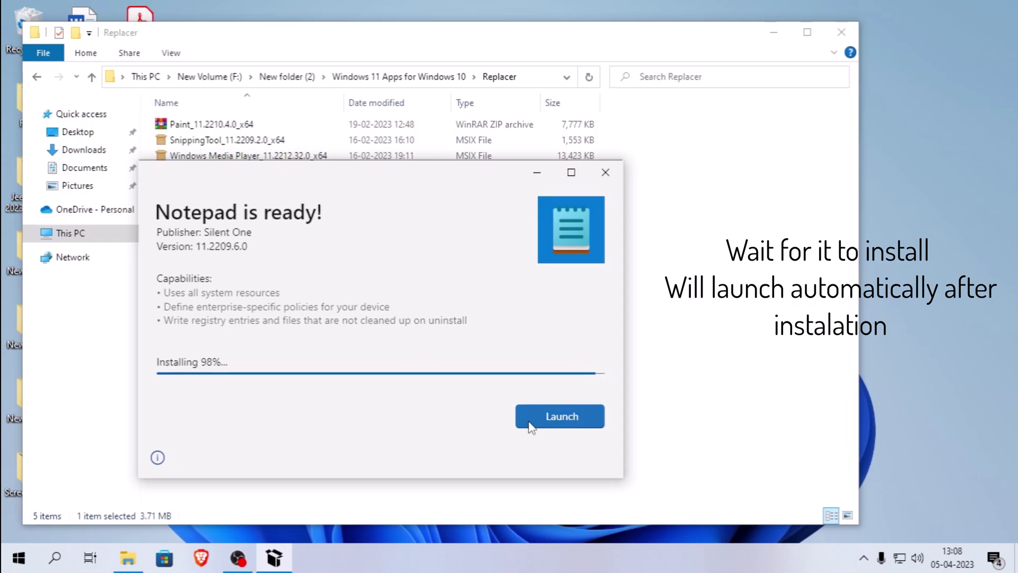
{"action": "left_click", "coordinate": [766, 32]}
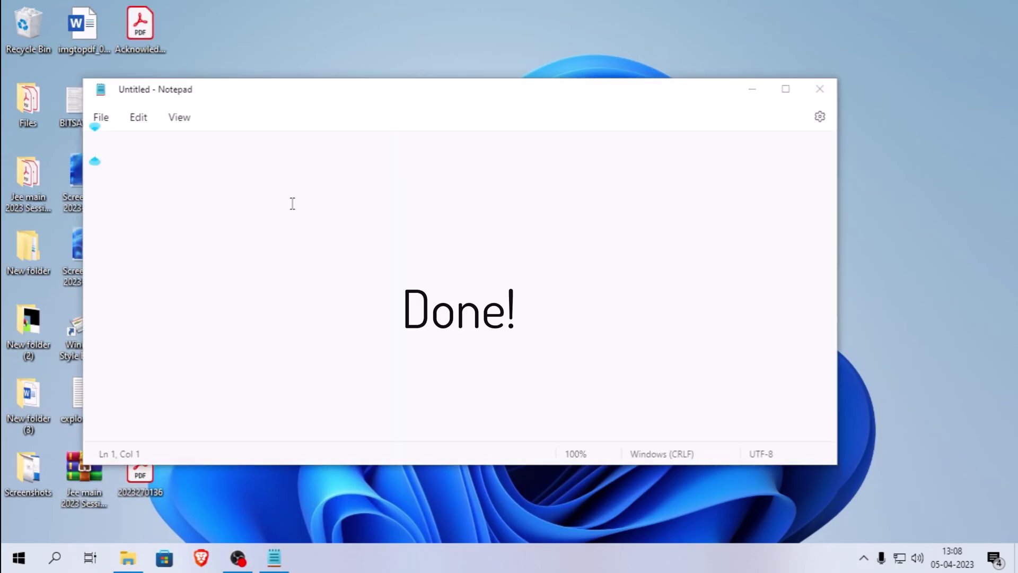
{"action": "left_click", "coordinate": [818, 117]}
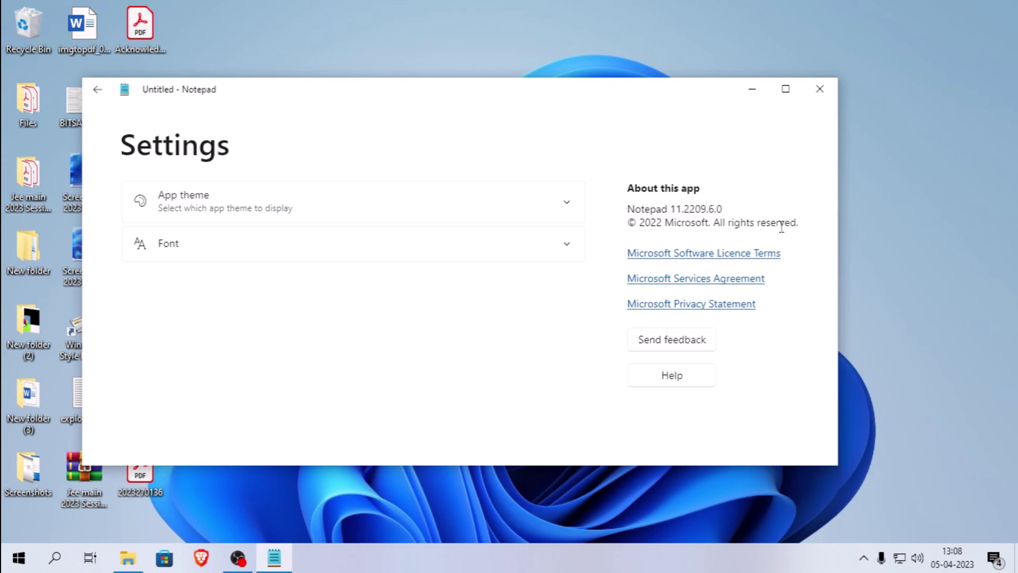
{"action": "left_click", "coordinate": [99, 90]}
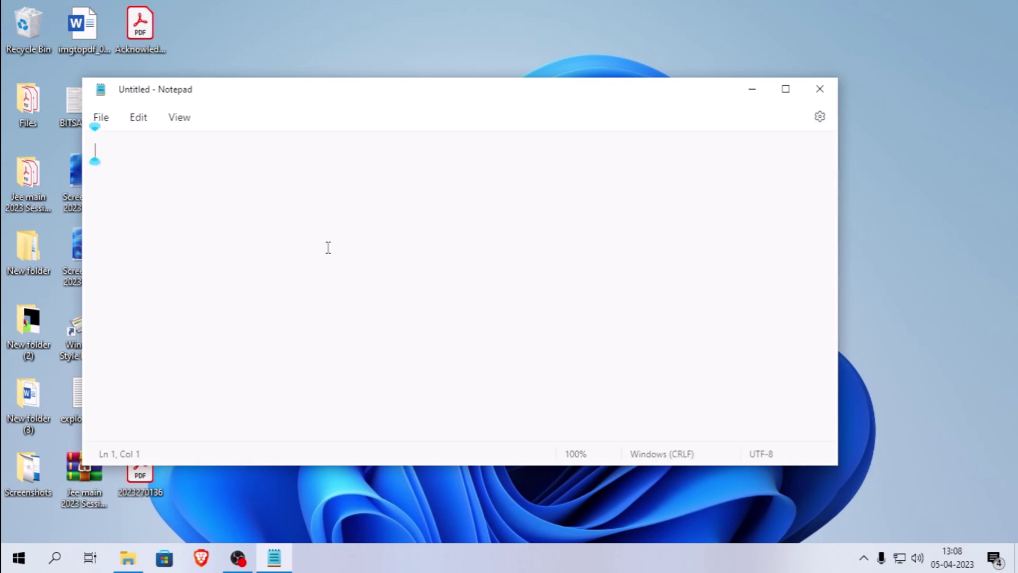
{"action": "left_click", "coordinate": [99, 121]}
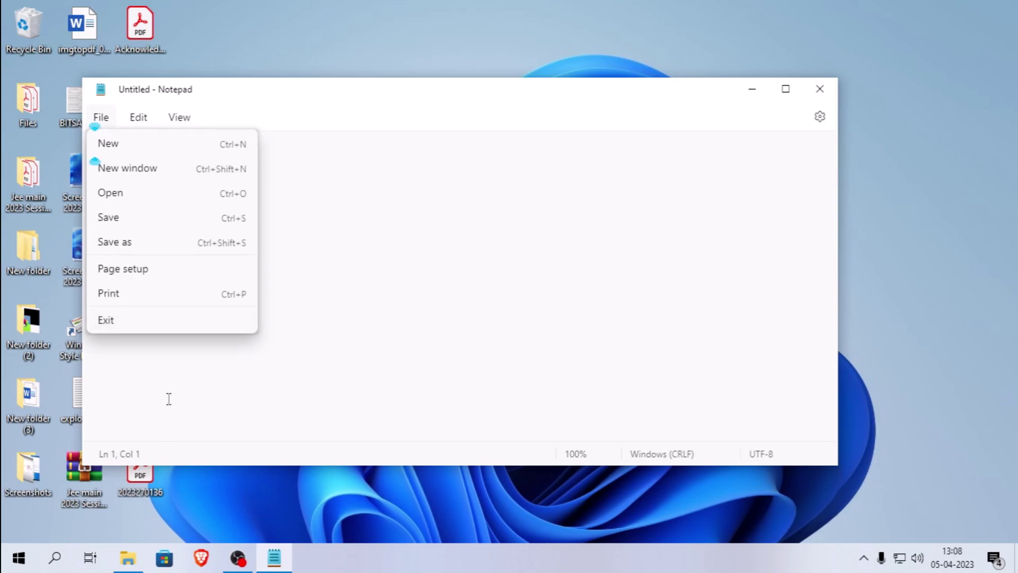
{"action": "left_click", "coordinate": [202, 182]}
{"action": "left_click", "coordinate": [135, 126]}
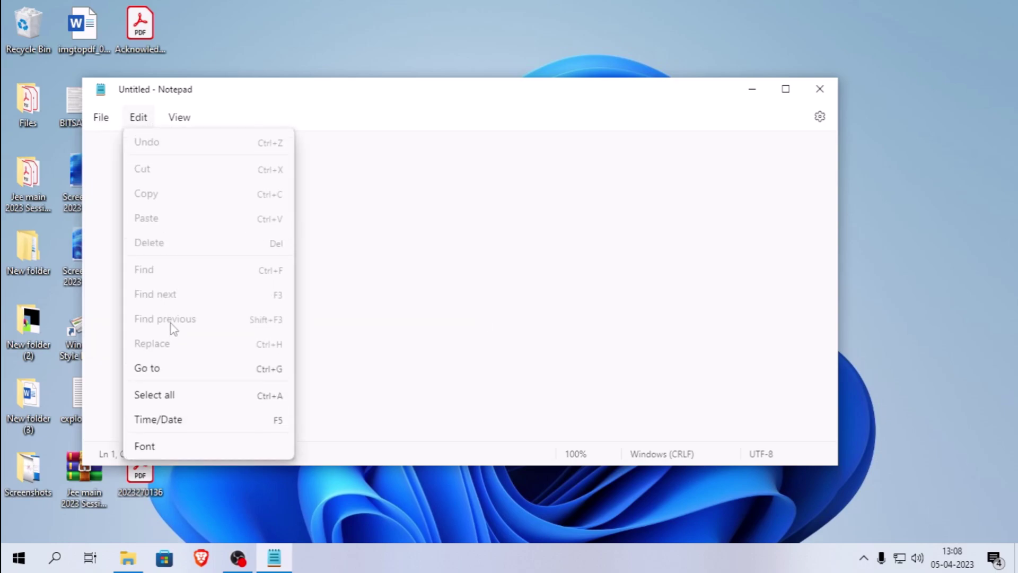
{"action": "left_click", "coordinate": [182, 115]}
{"action": "left_click", "coordinate": [183, 114]}
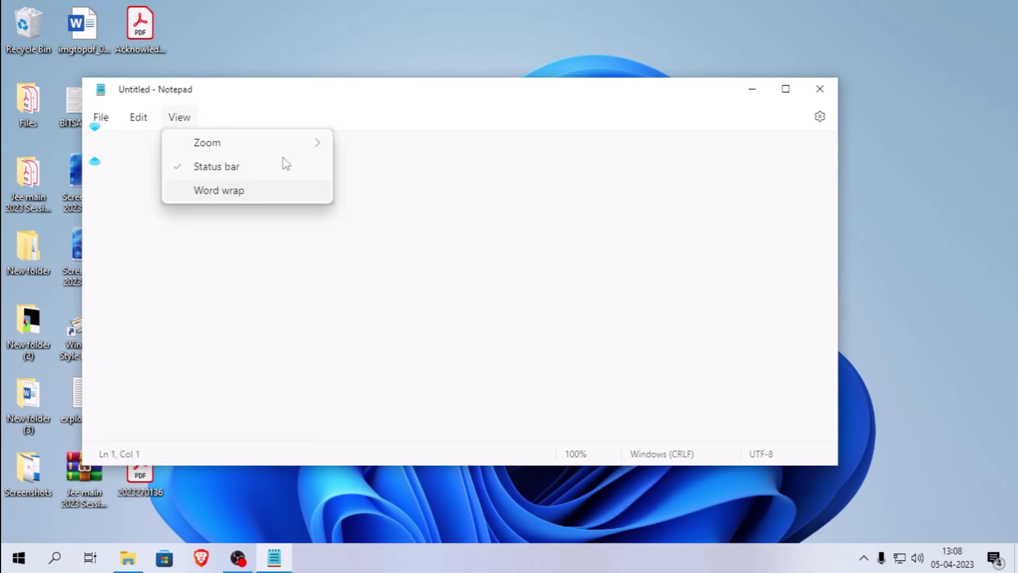
{"action": "mouse_move", "coordinate": [316, 150]}
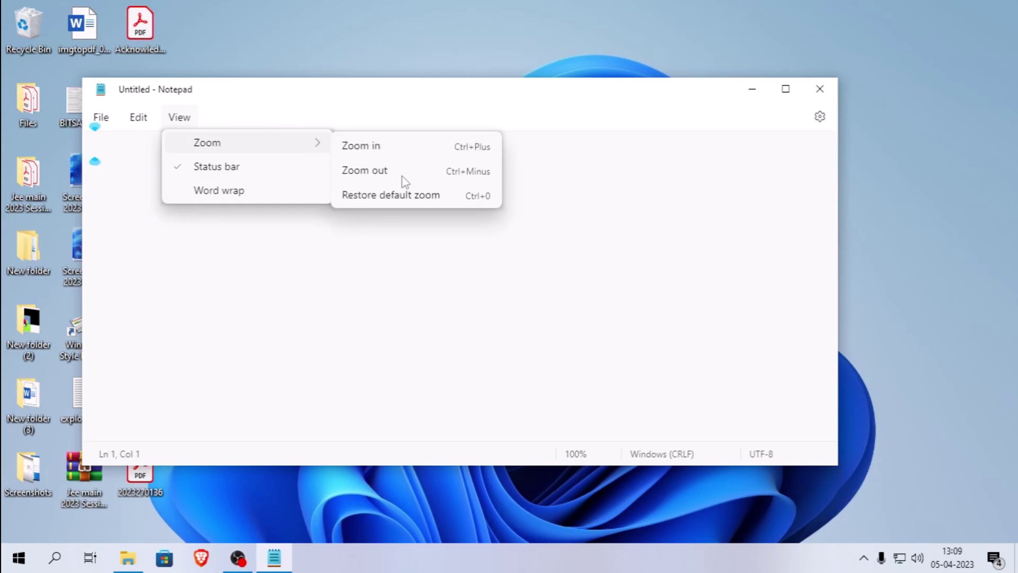
{"action": "left_click", "coordinate": [401, 281]}
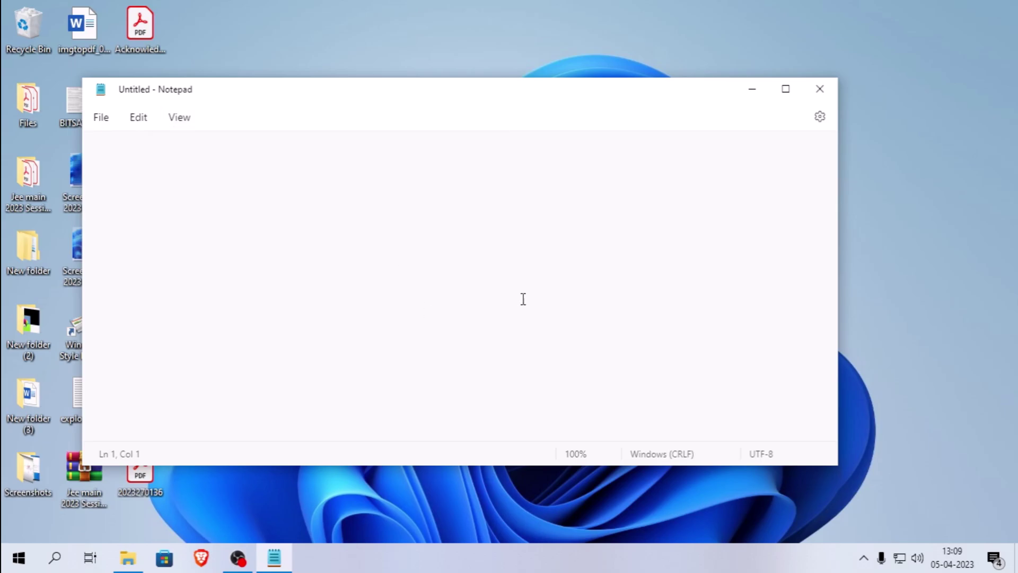
Close Notepad and open Windows Notepad_11.2209.6.0_x64 from the Side Install folder
{"action": "left_click", "coordinate": [816, 91]}
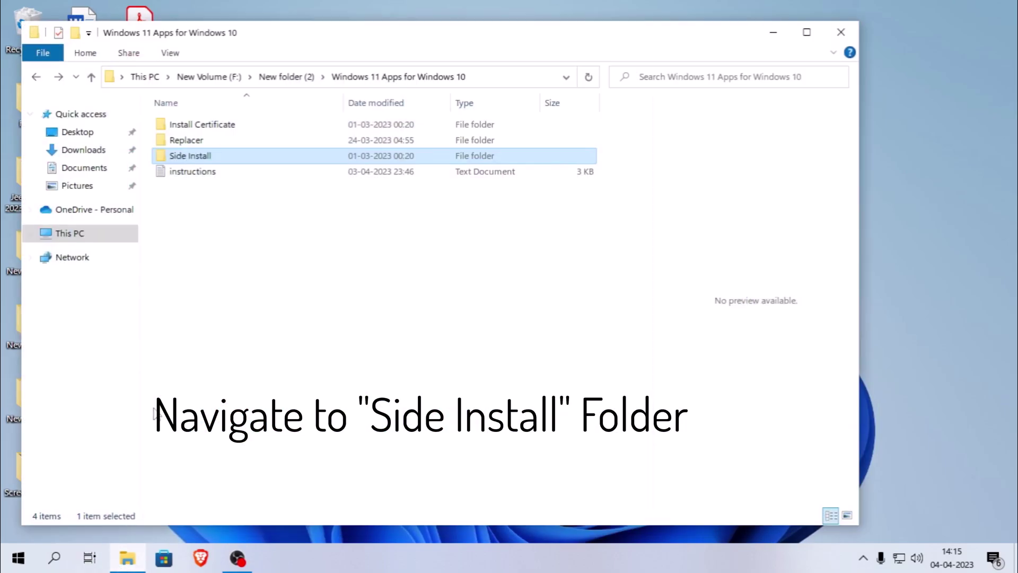
{"action": "double_click", "coordinate": [273, 156]}
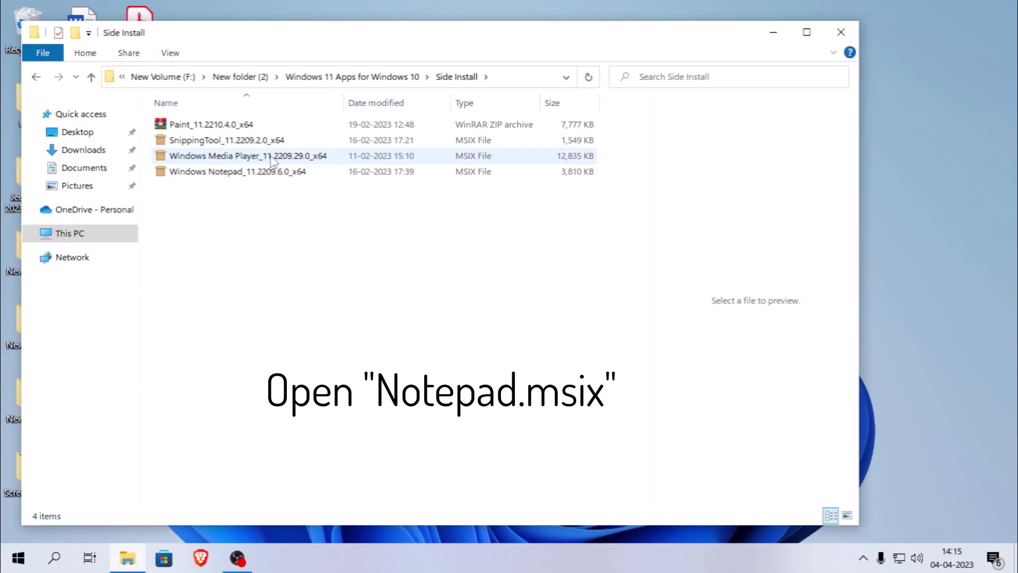
{"action": "double_click", "coordinate": [267, 173]}
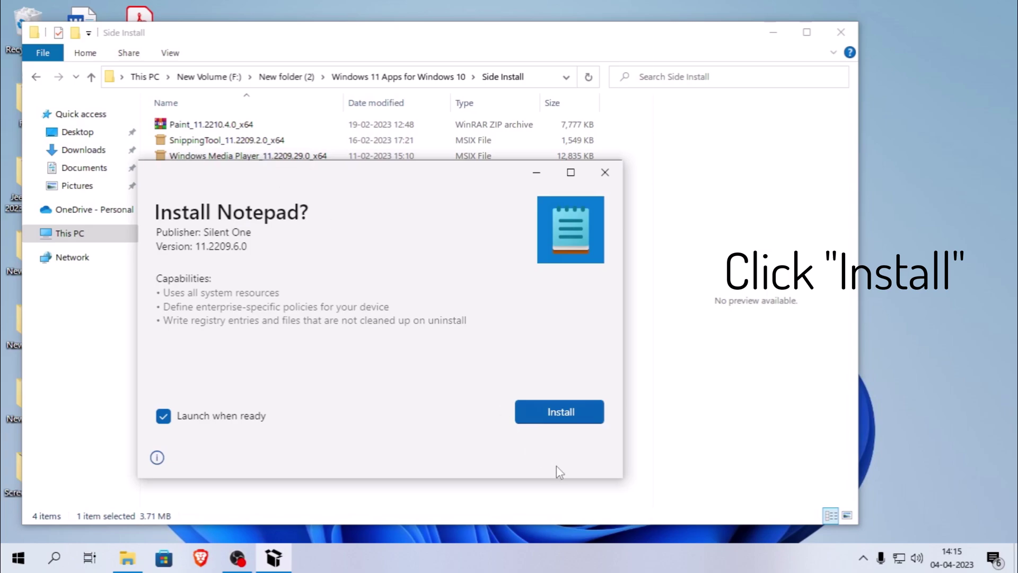
Install the side-install Notepad 11.2209.6.0 package through App Installer
{"action": "left_click", "coordinate": [561, 413]}
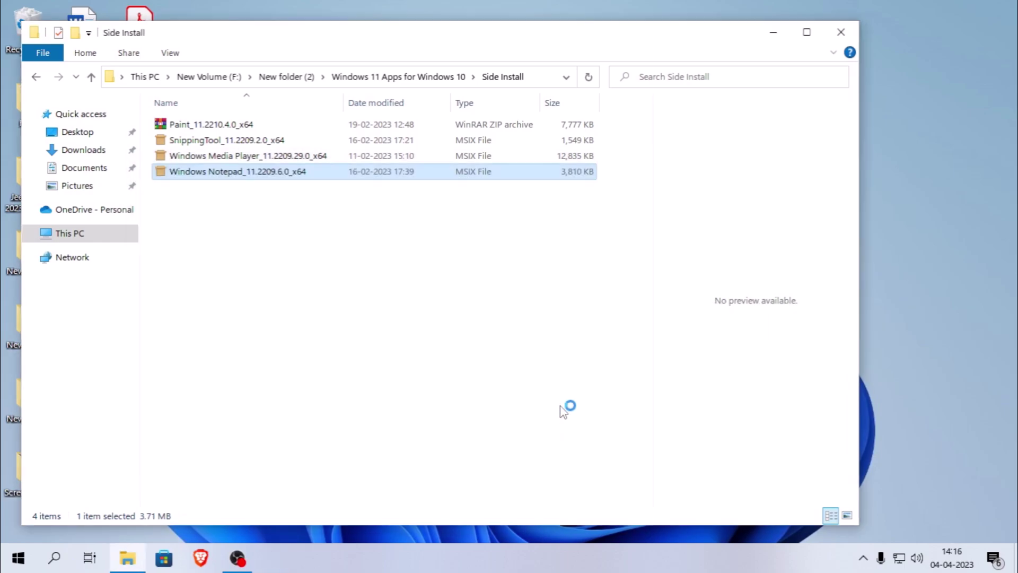
{"action": "left_click", "coordinate": [771, 32]}
{"action": "left_click", "coordinate": [771, 31]}
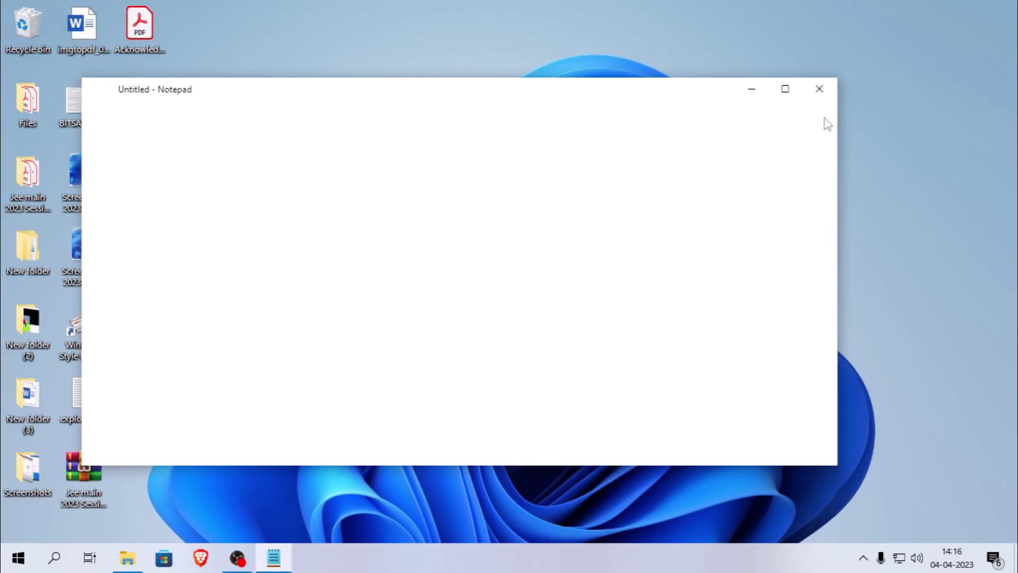
{"action": "left_click", "coordinate": [821, 119]}
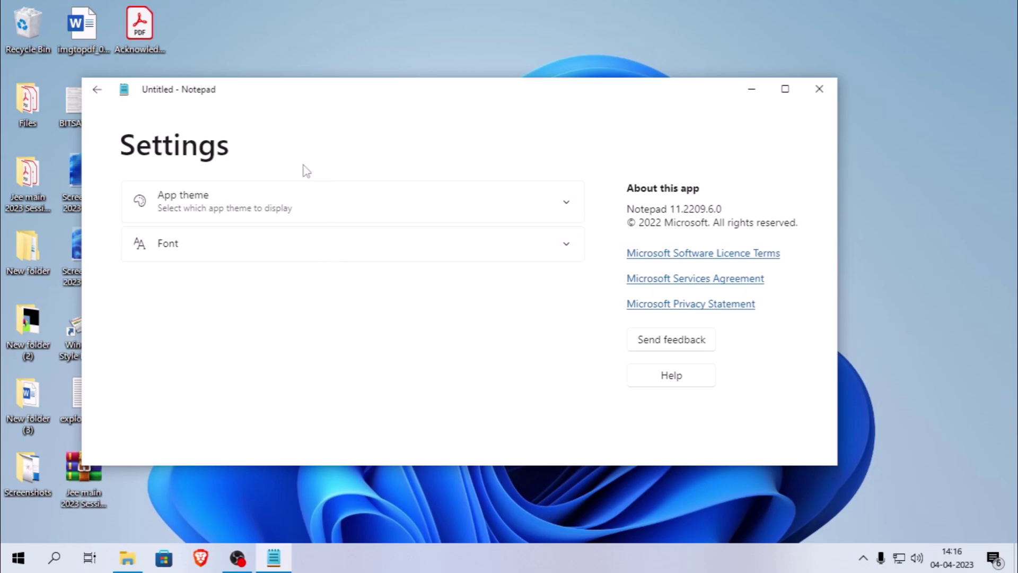
{"action": "left_click", "coordinate": [97, 90]}
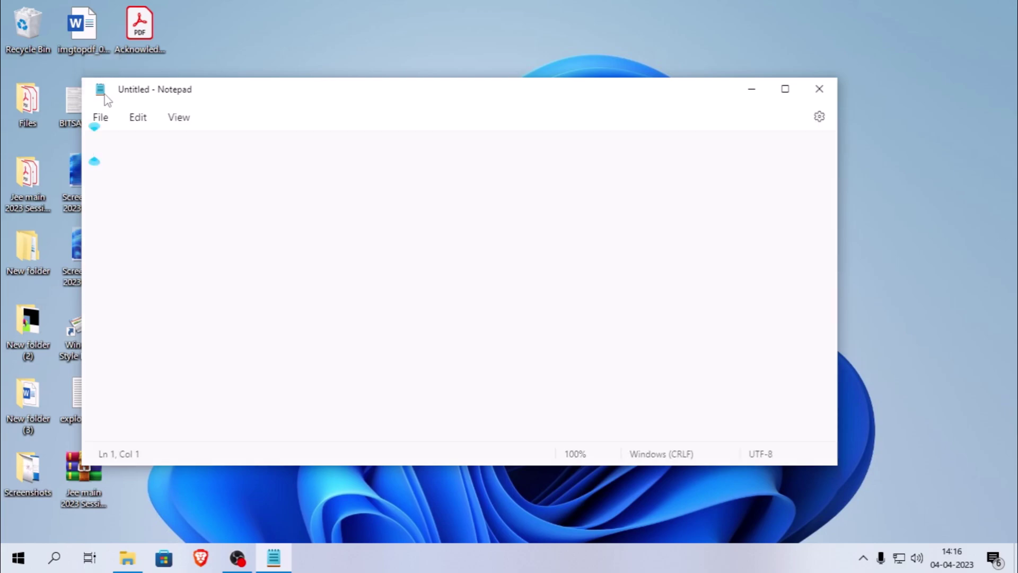
Close the Notepad window to return to the desktop
{"action": "left_click", "coordinate": [820, 90]}
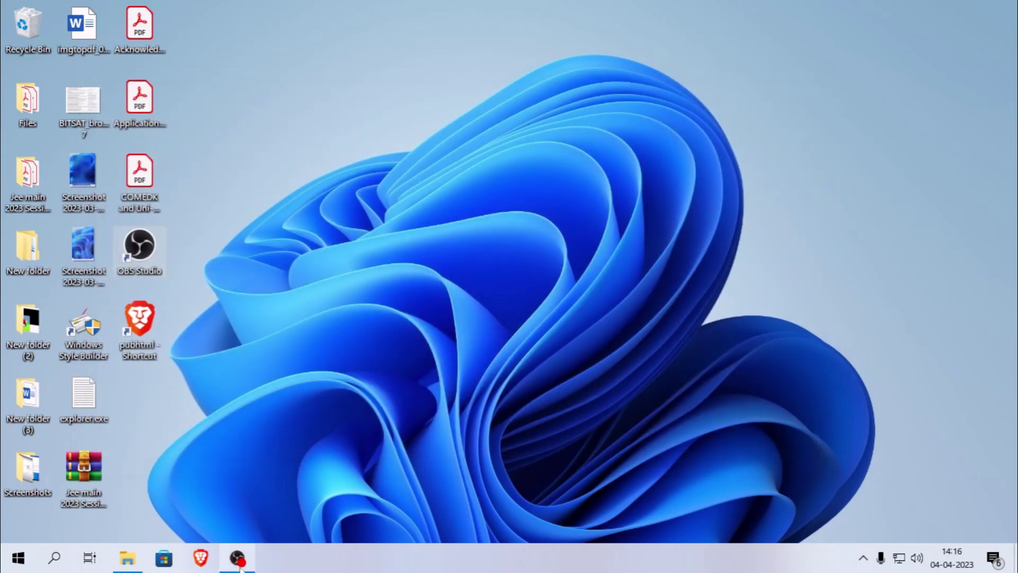